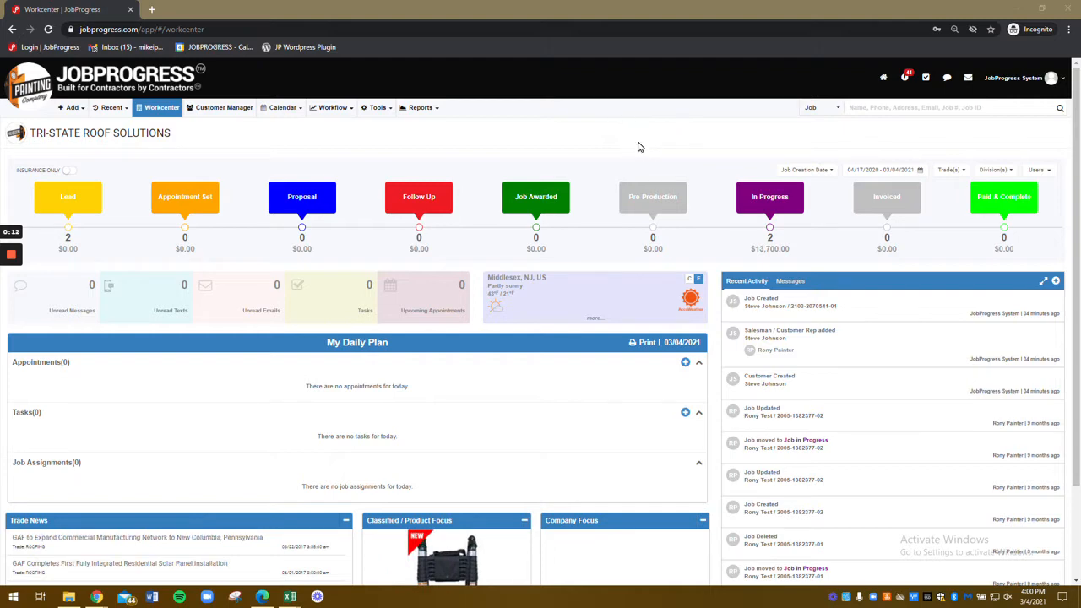
# Step: Open the Materials page in the account settings
pyautogui.click(1052, 89)
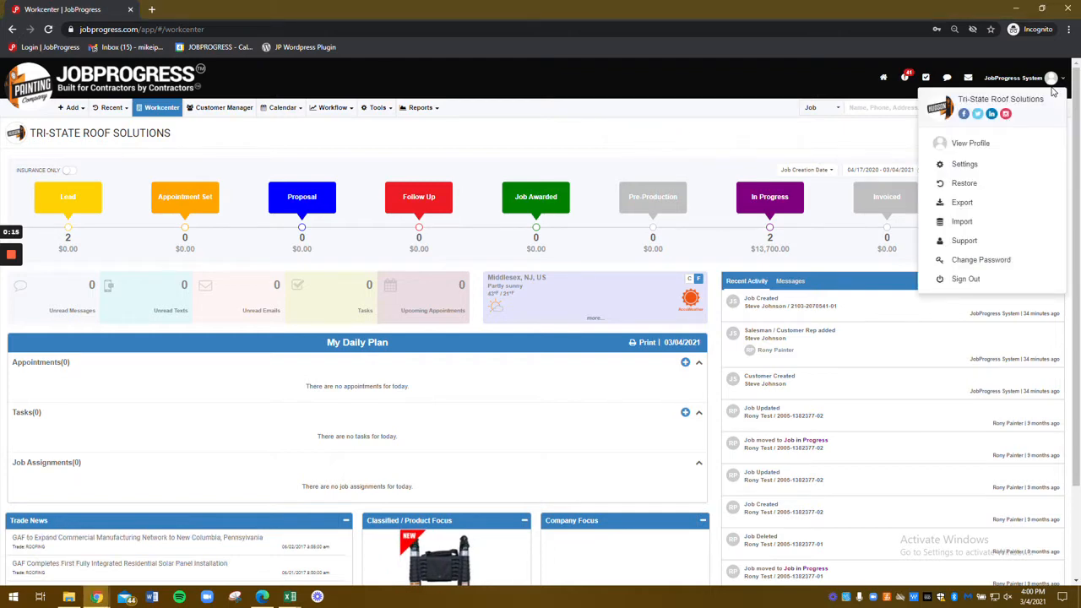
pyautogui.click(966, 166)
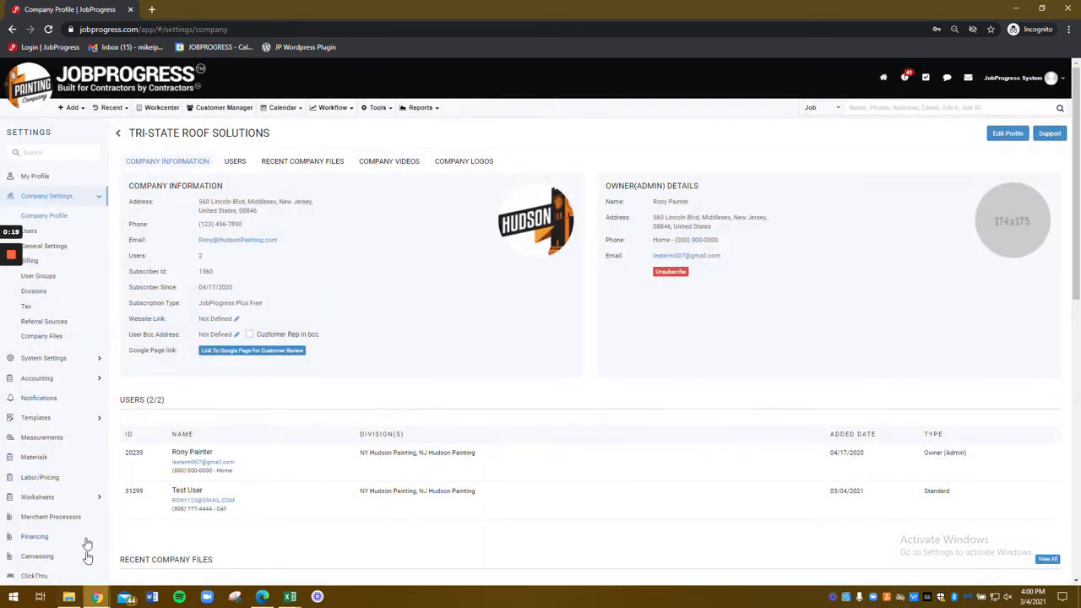
pyautogui.click(47, 462)
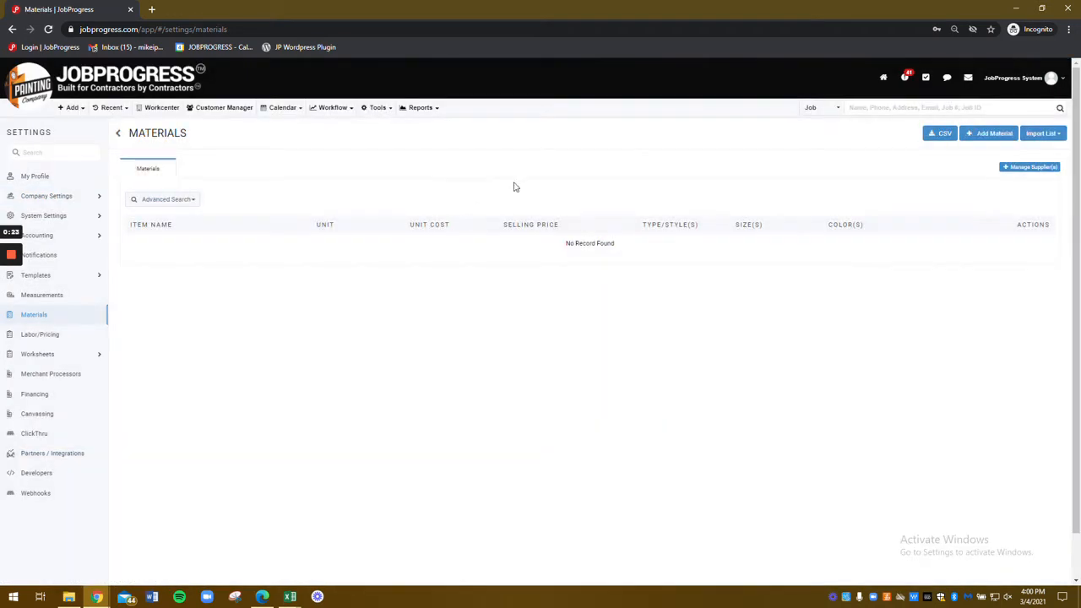
# Step: Start a new material named GAF Timberline HDZ with unit SQ, unit cost 93.50 and selling price 110.50
pyautogui.click(991, 133)
pyautogui.write('G')
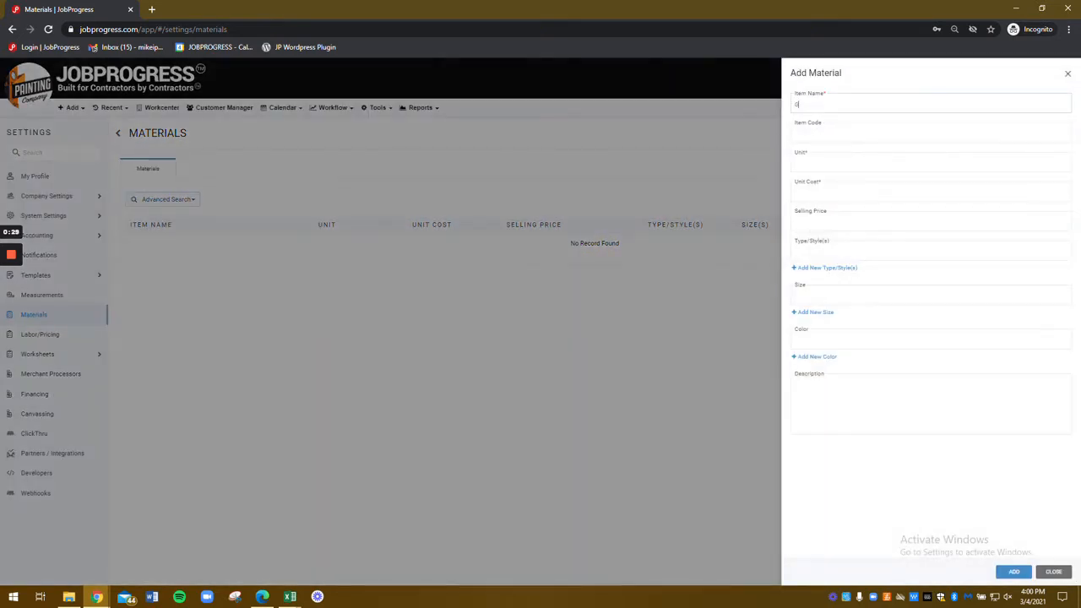
pyautogui.write('AF Timberline')
pyautogui.write(' HDX')
pyautogui.press('Tab')
pyautogui.press('Tab')
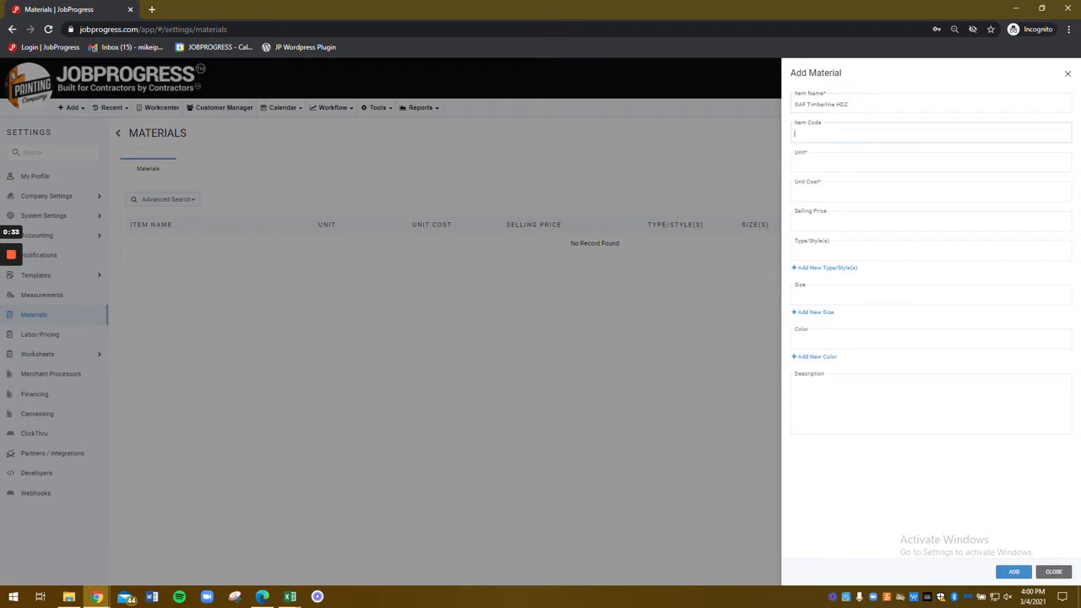
pyautogui.write('SQ')
pyautogui.press('Tab')
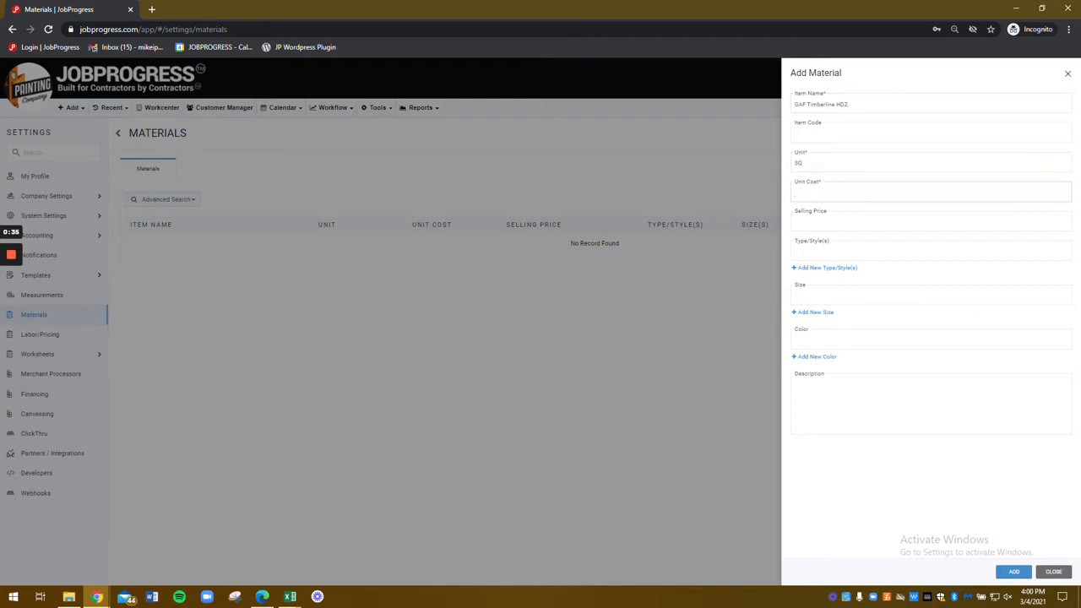
pyautogui.write('93.50')
pyautogui.press('Tab')
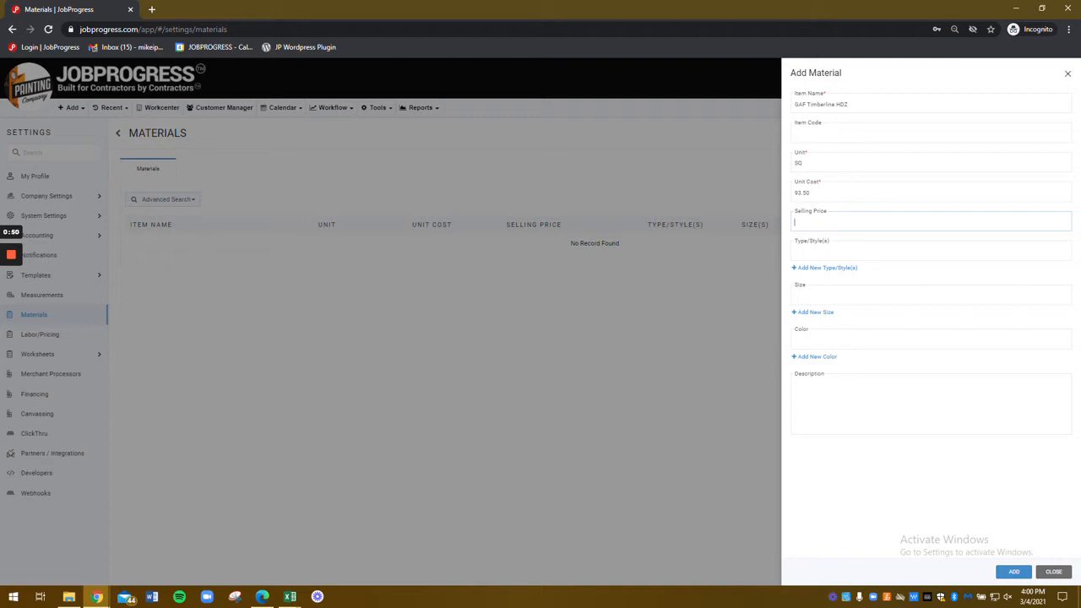
pyautogui.write('110.50')
# Step: Give the new material the colors weathered wood and slate, leave the description empty, and add it to the list
pyautogui.click(832, 339)
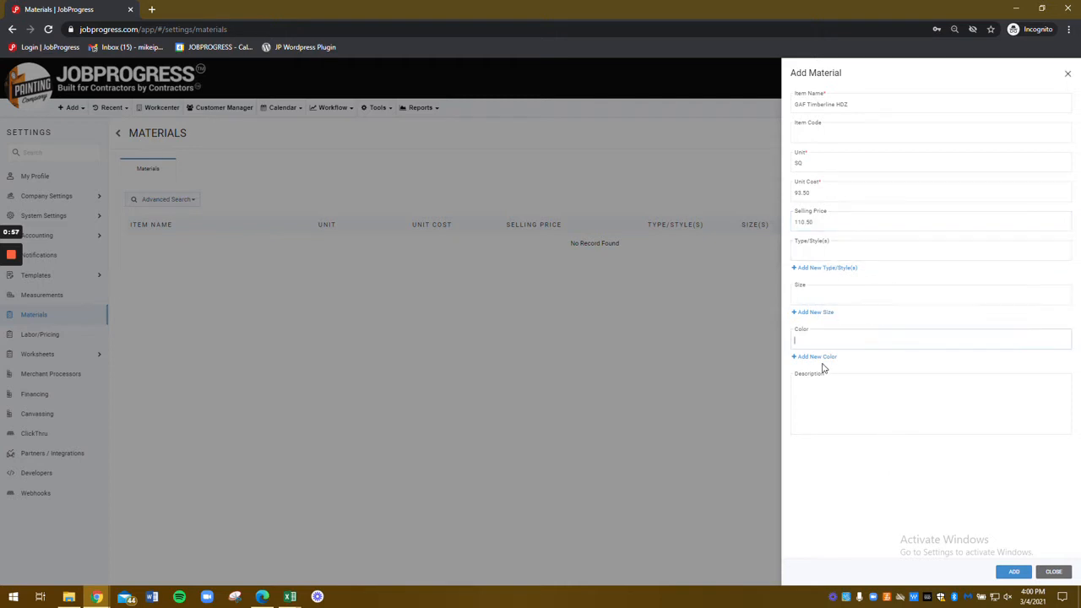
pyautogui.write('weathered wood')
pyautogui.click(825, 357)
pyautogui.click(836, 366)
pyautogui.write('slate')
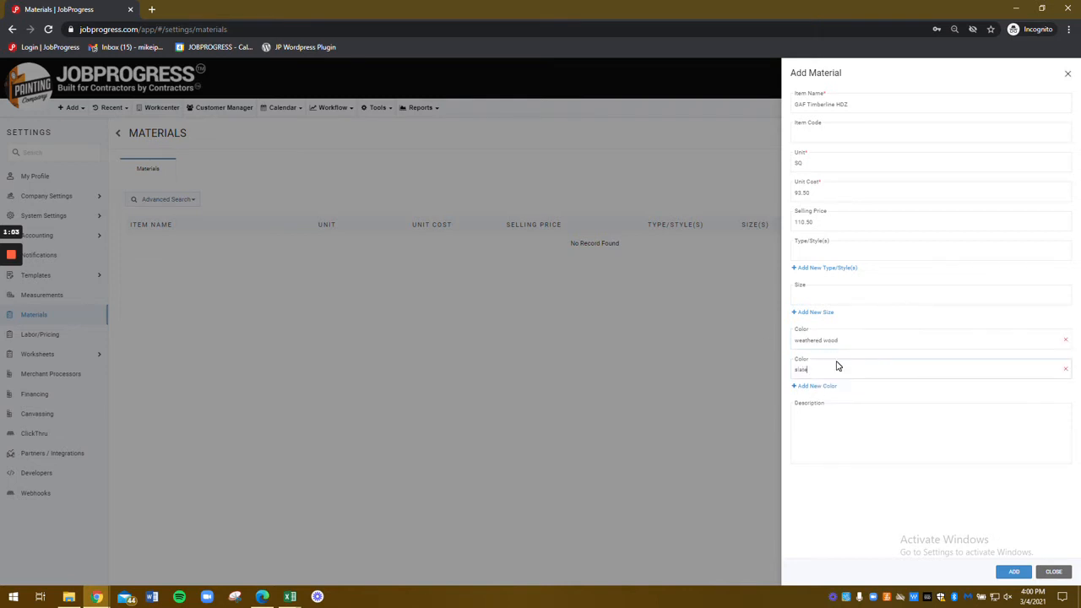
pyautogui.click(909, 462)
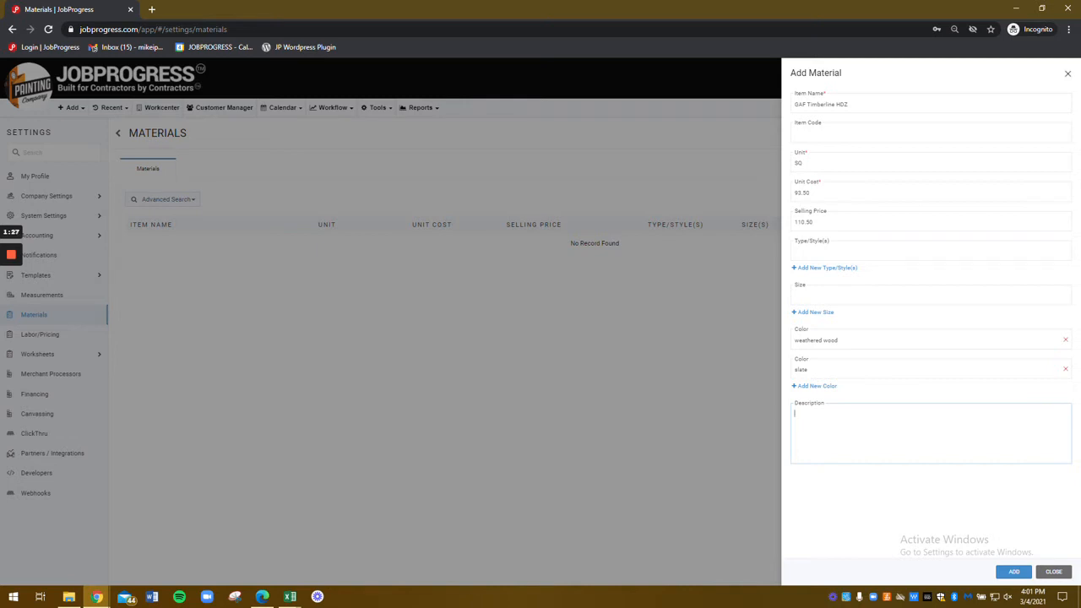
pyautogui.click(1013, 571)
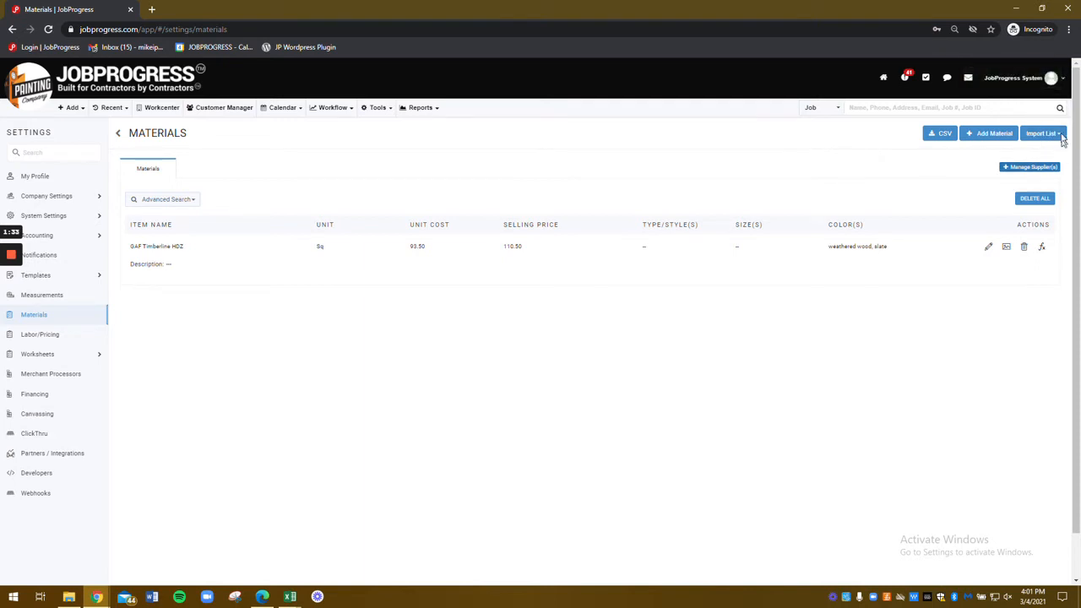
# Step: Download the sample material import list, examine its columns in Excel with editing enabled, and return to the Materials page
pyautogui.click(1050, 135)
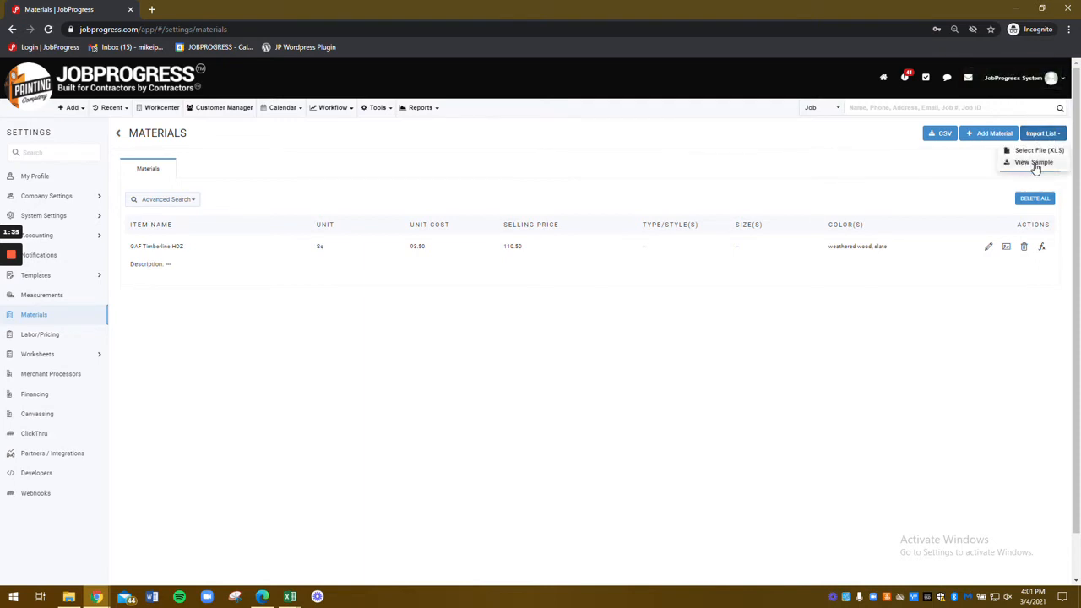
pyautogui.click(1038, 165)
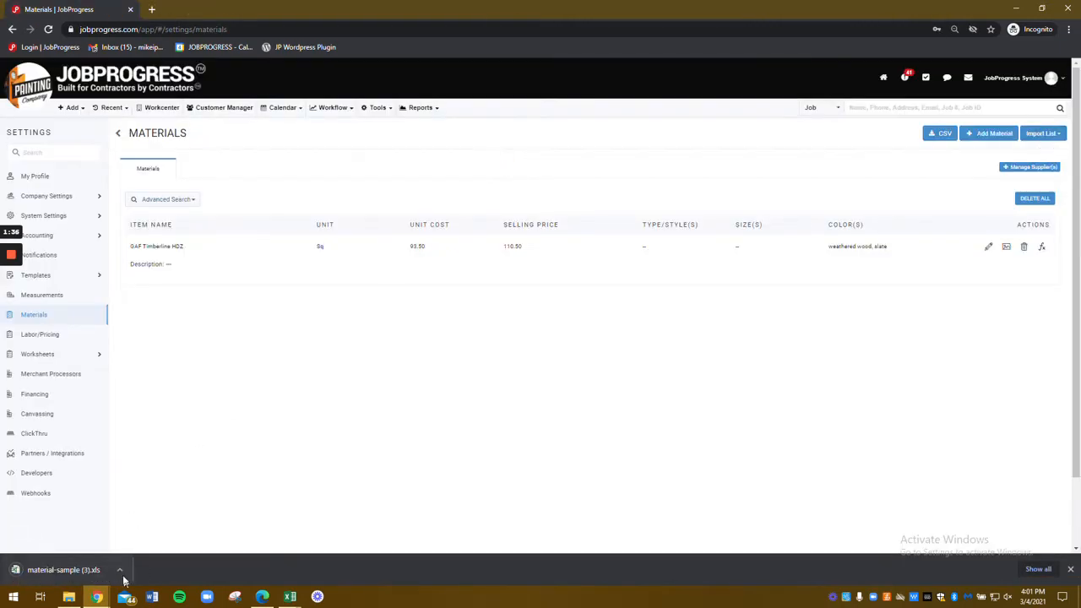
pyautogui.click(119, 570)
pyautogui.click(137, 499)
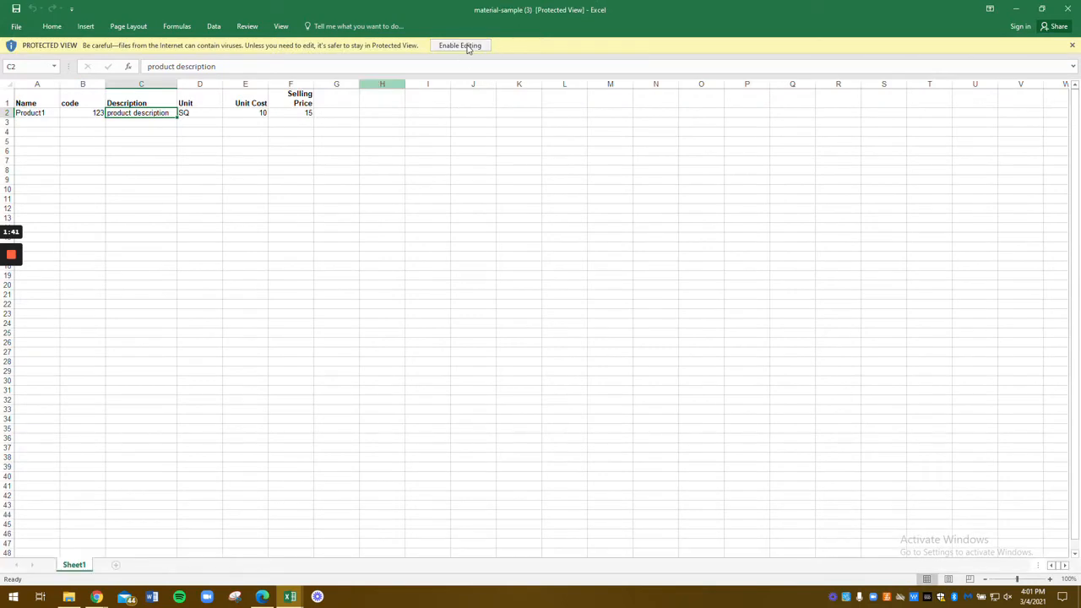
pyautogui.click(460, 45)
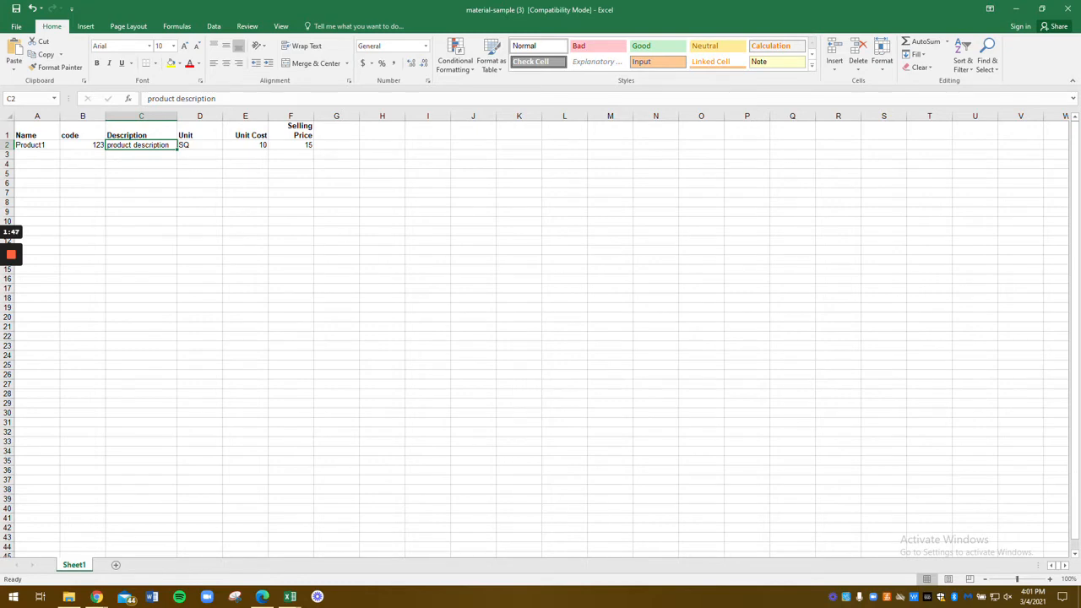
pyautogui.click(1013, 8)
pyautogui.click(1012, 8)
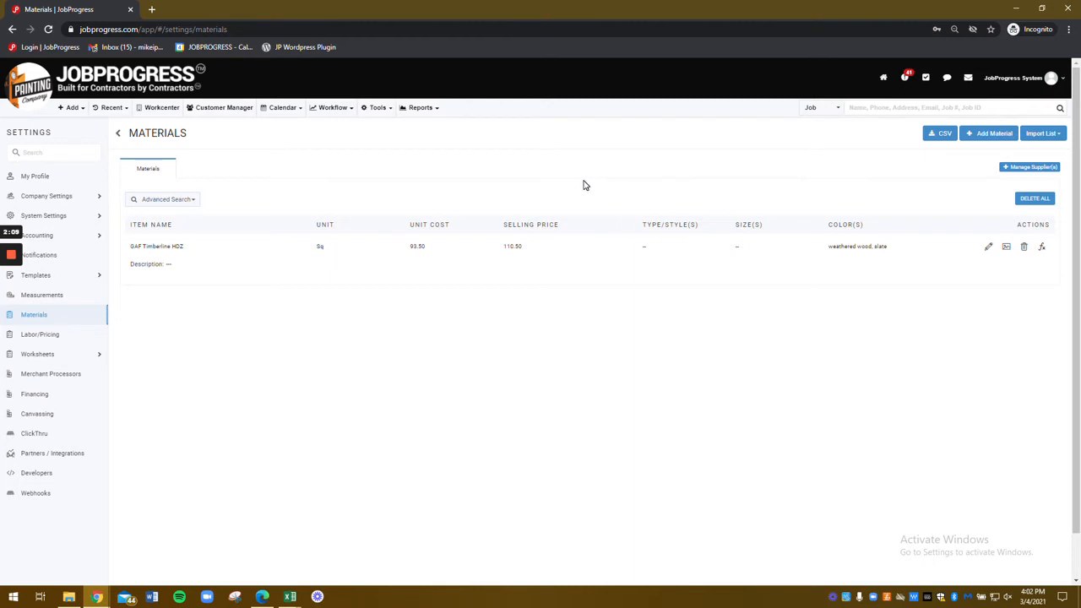
# Step: Activate ABC Supply in the supplier manager and examine the SRS activation form without filling it in
pyautogui.click(1032, 168)
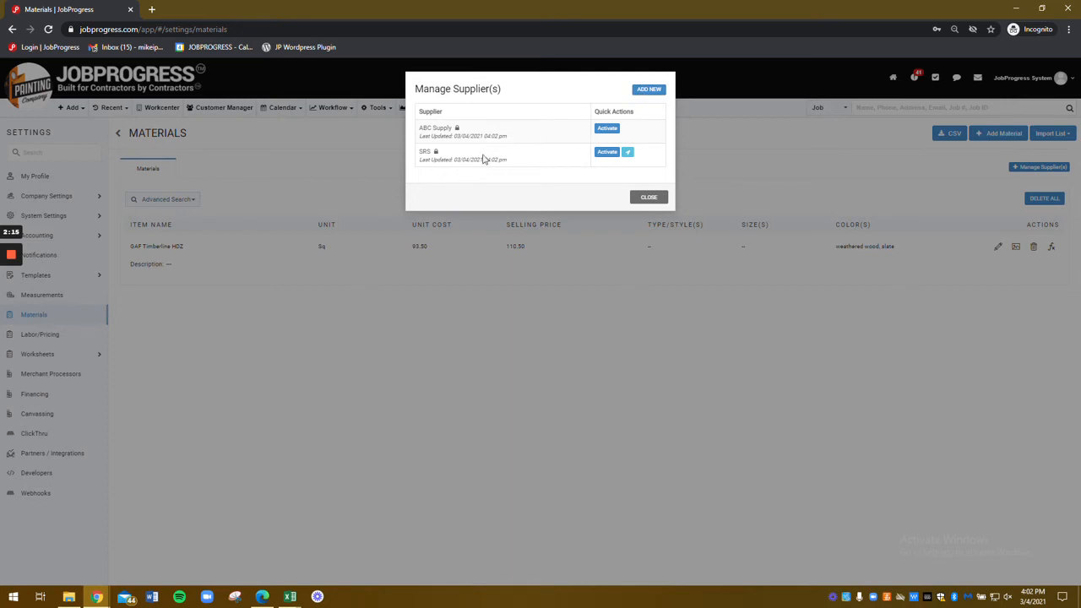
pyautogui.click(608, 129)
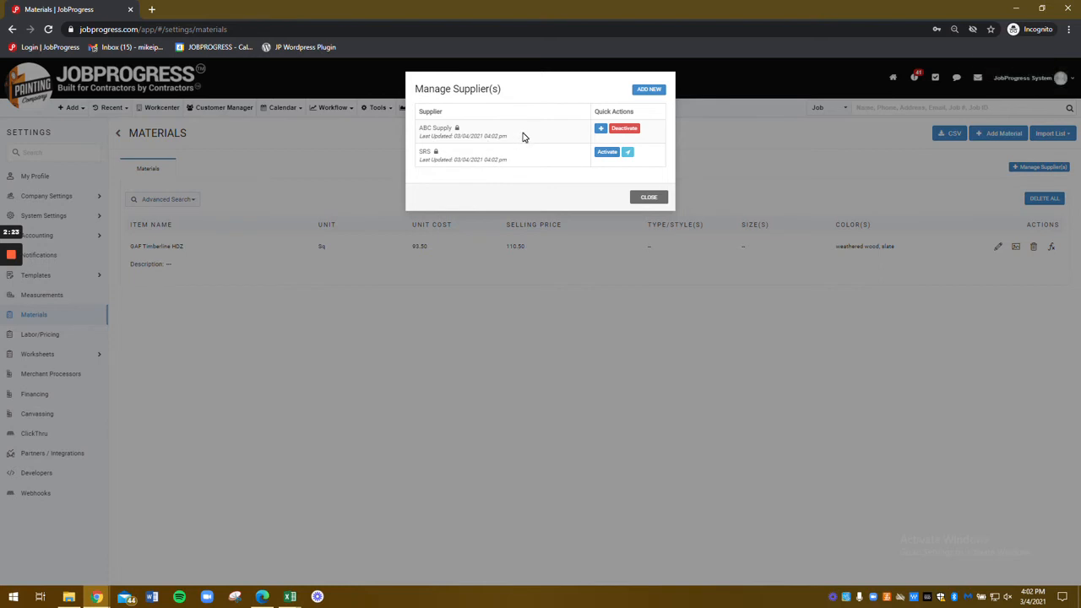
pyautogui.click(608, 154)
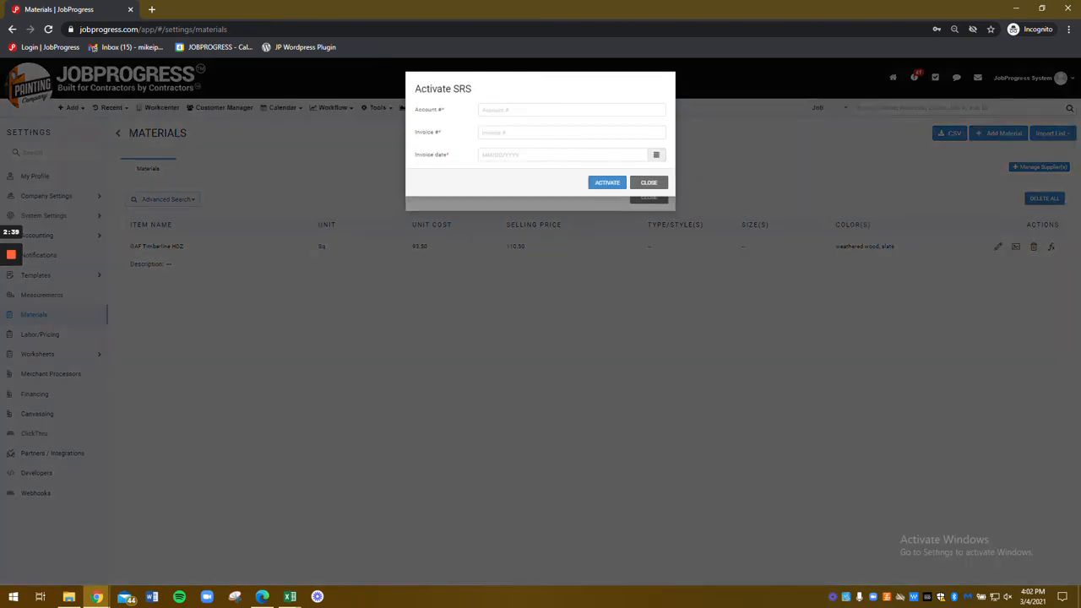
pyautogui.click(508, 158)
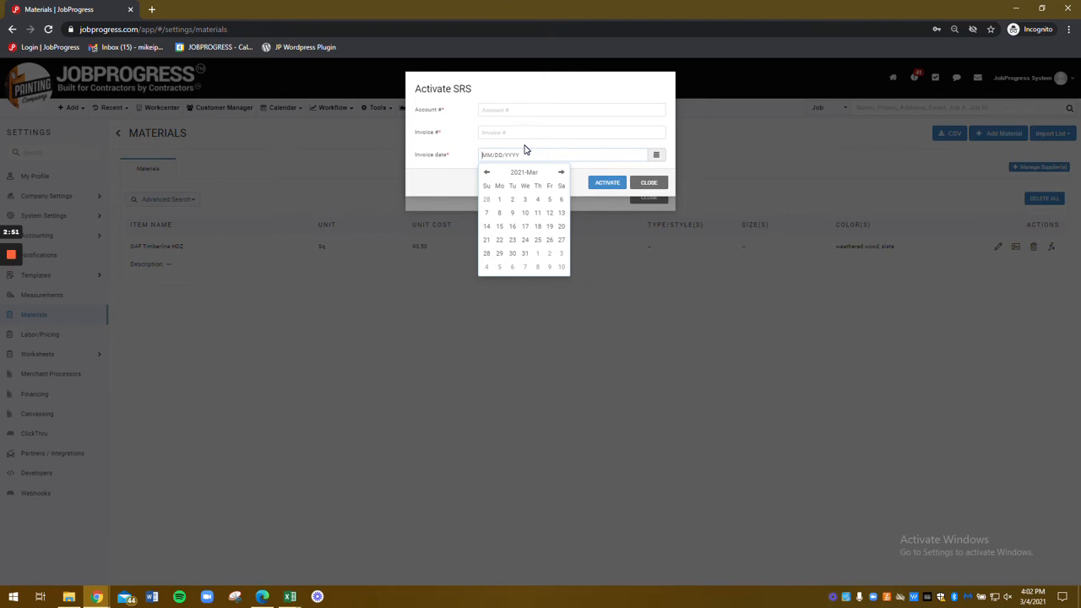
pyautogui.click(643, 187)
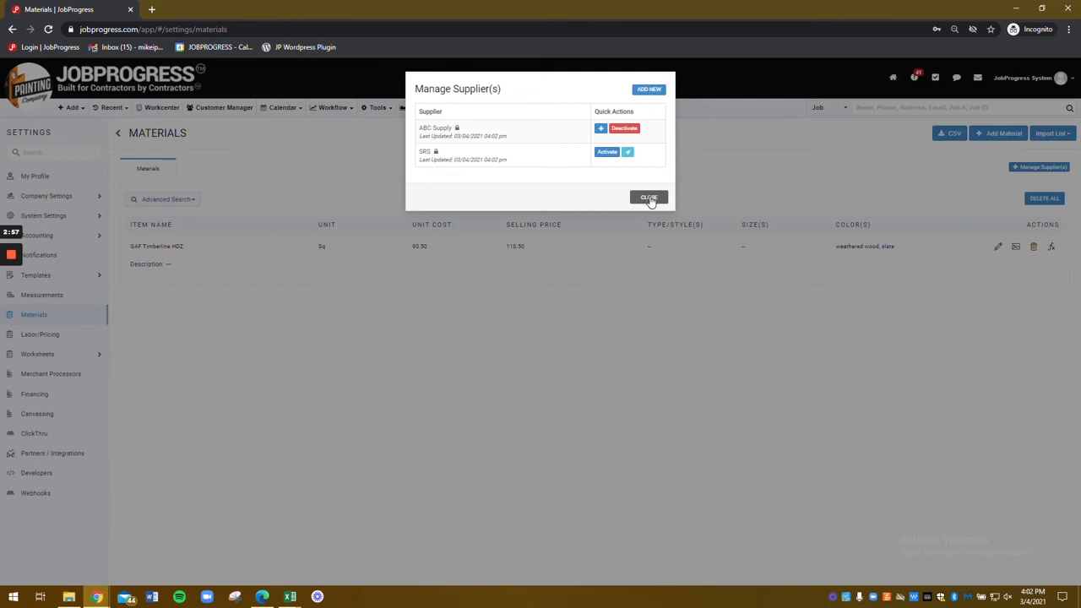
pyautogui.click(650, 199)
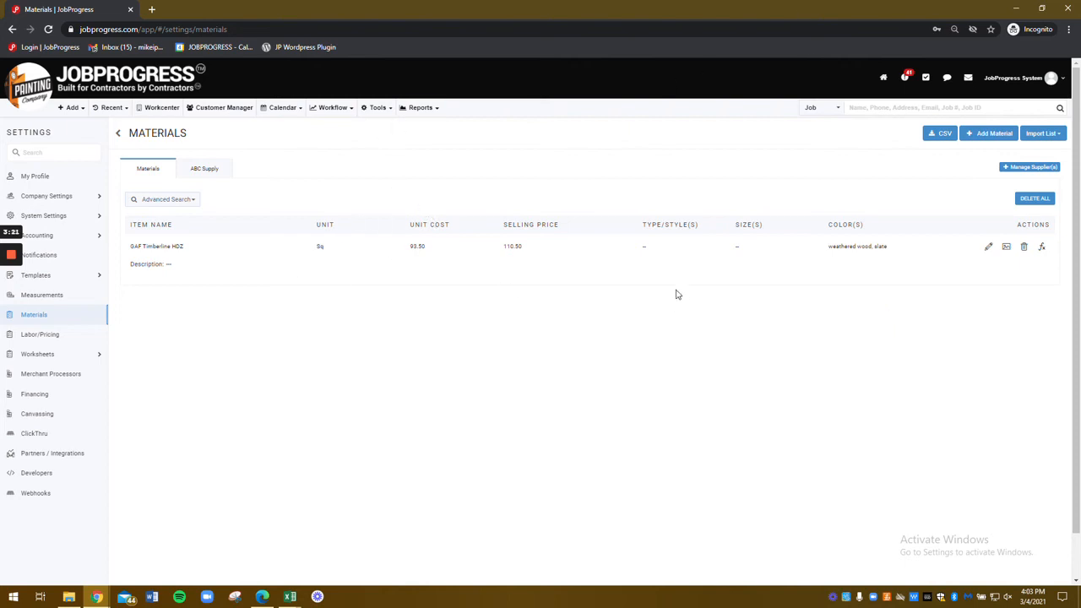
# Step: Define a Roofing formula for GAF Timberline HDZ as (Squares x Waste Factor) + Squares and save it
pyautogui.click(1041, 247)
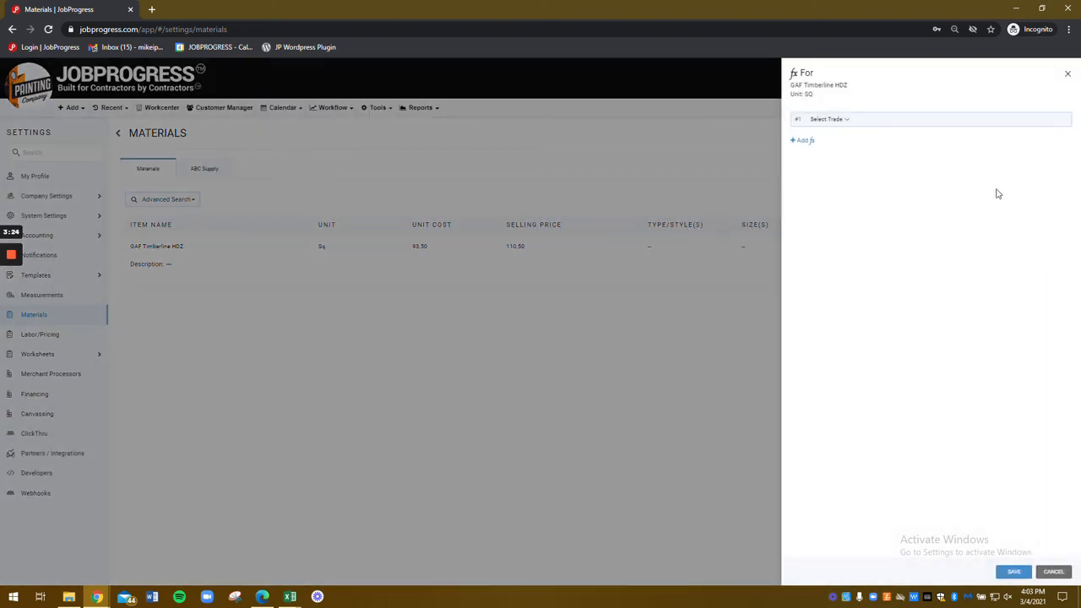
pyautogui.click(835, 121)
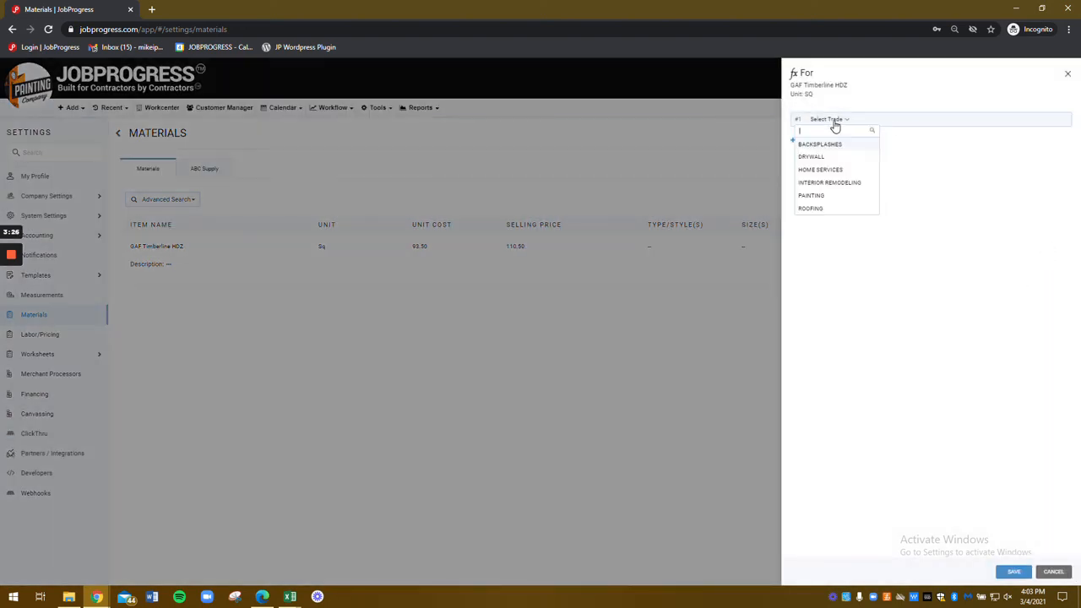
pyautogui.click(826, 209)
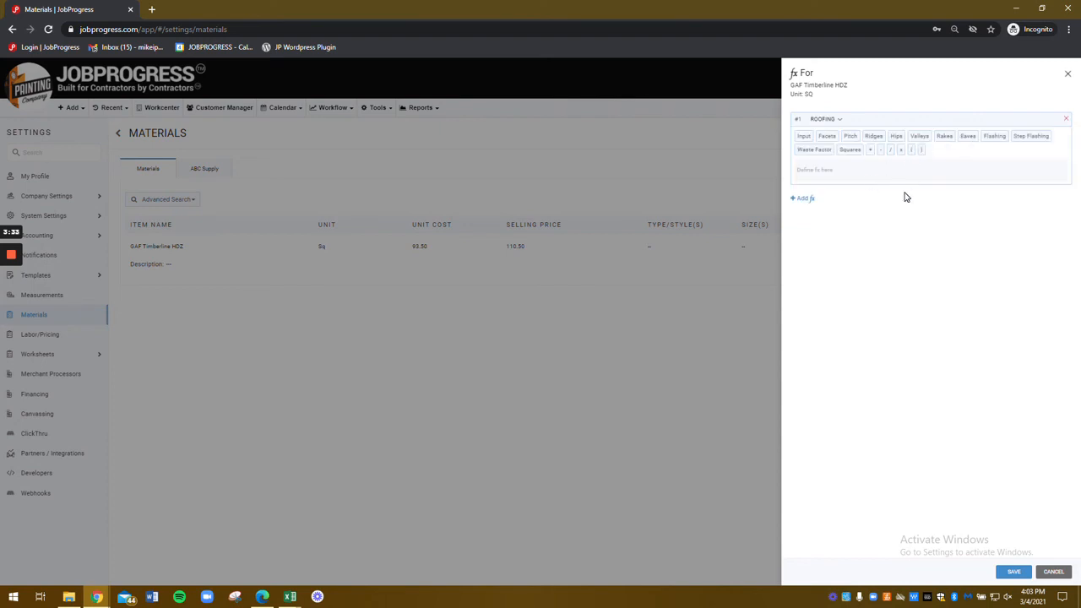
pyautogui.click(911, 149)
pyautogui.click(851, 149)
pyautogui.click(900, 150)
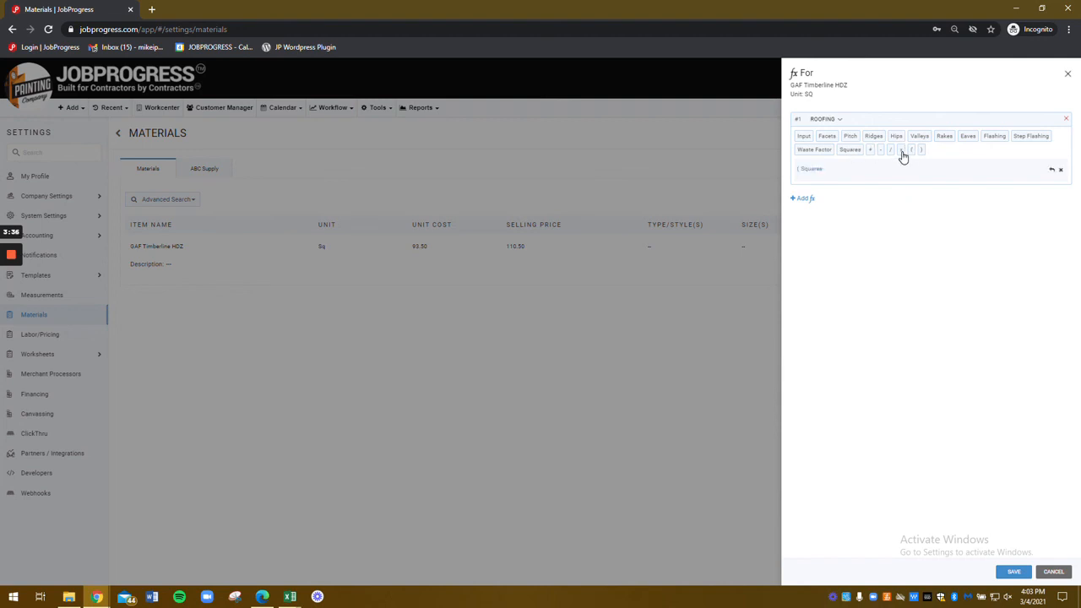
pyautogui.click(815, 151)
pyautogui.click(871, 151)
pyautogui.click(848, 152)
pyautogui.click(1013, 572)
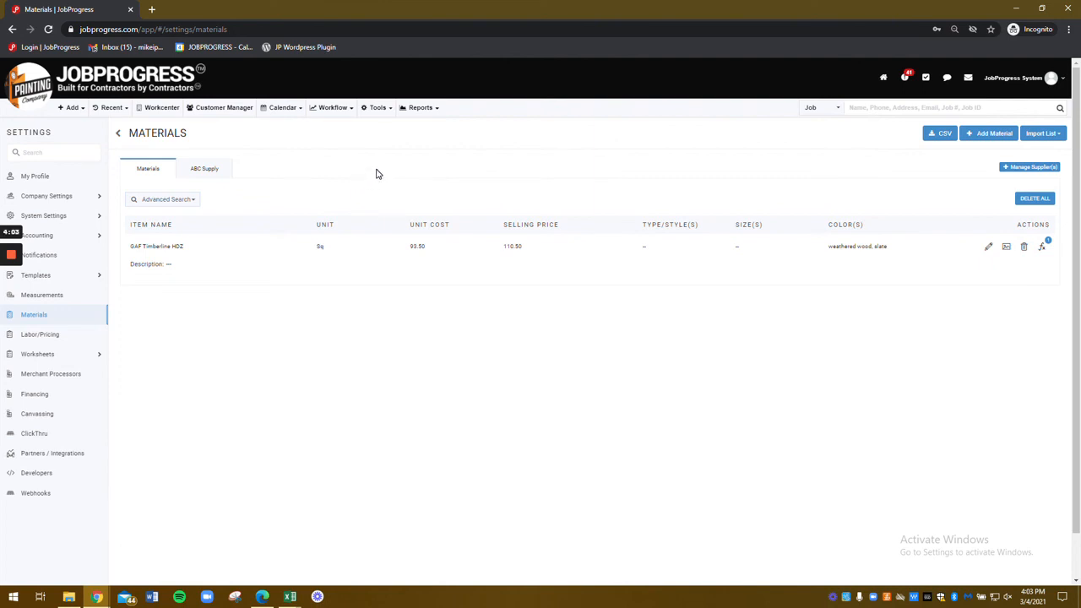
pyautogui.moveTo(14, 255)
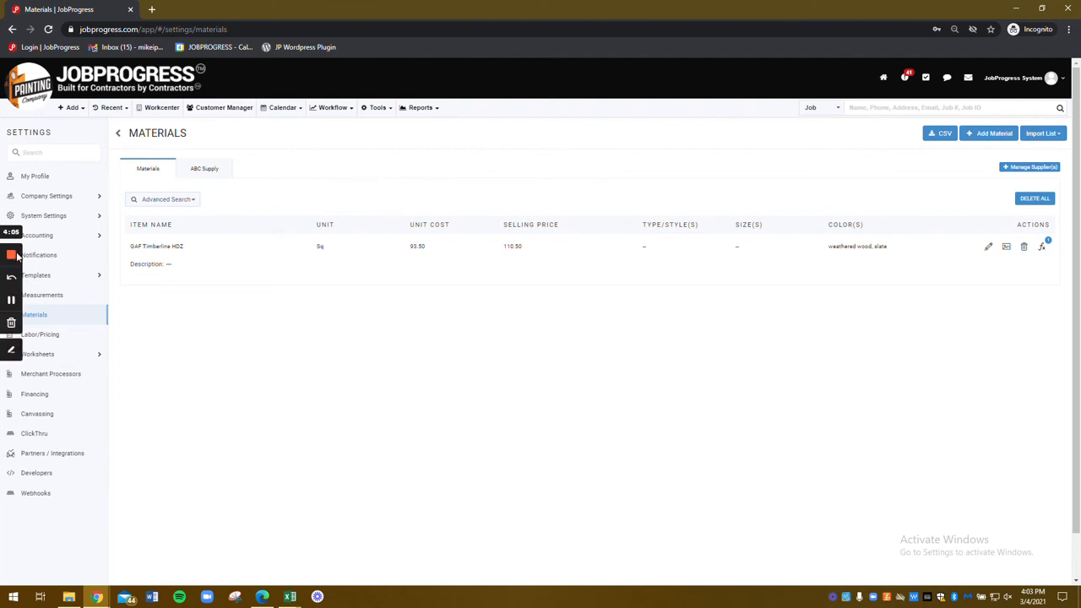